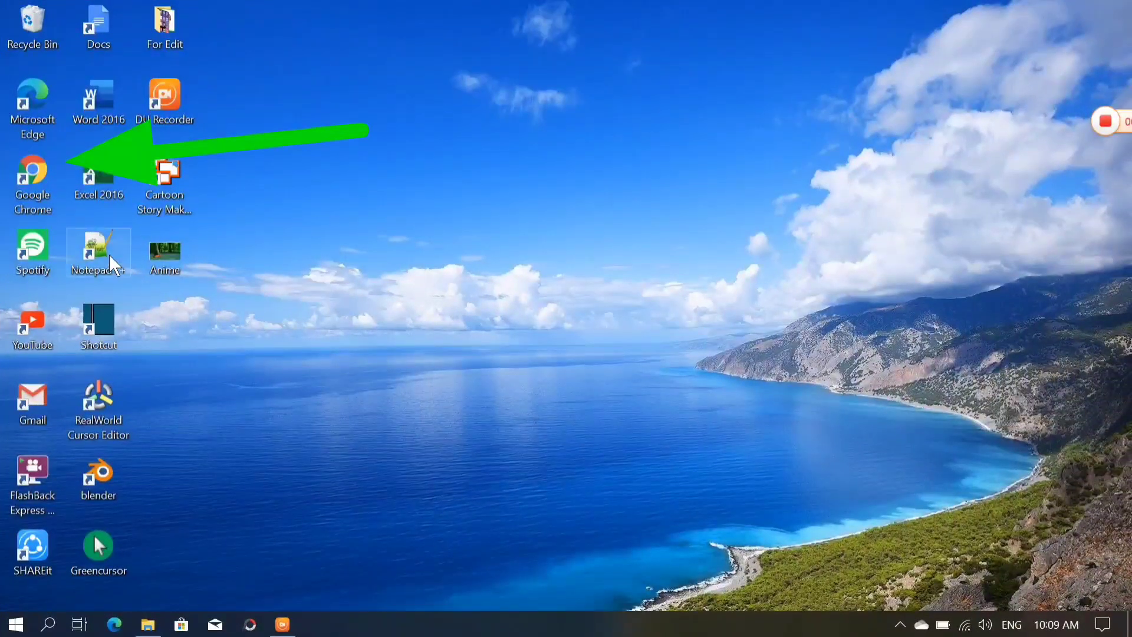
- Launch Google Chrome from the desktop to reach sellercenter.lazada.com.ph
{"action": "double_click", "coordinate": [45, 205]}
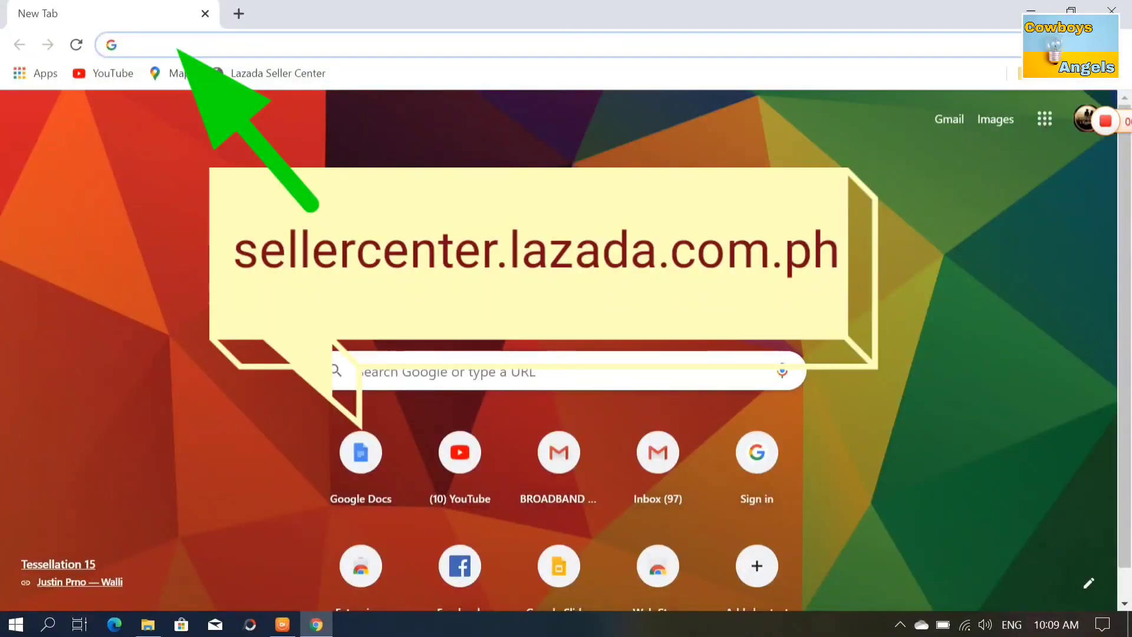
{"action": "type", "text": "se"}
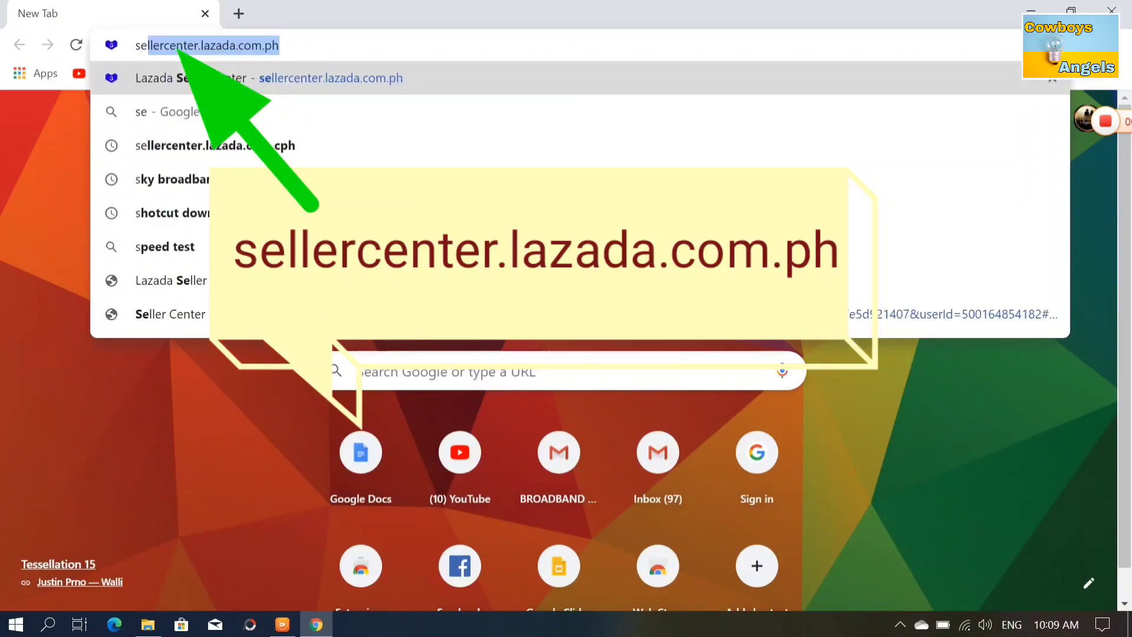
{"action": "type", "text": "llerc"}
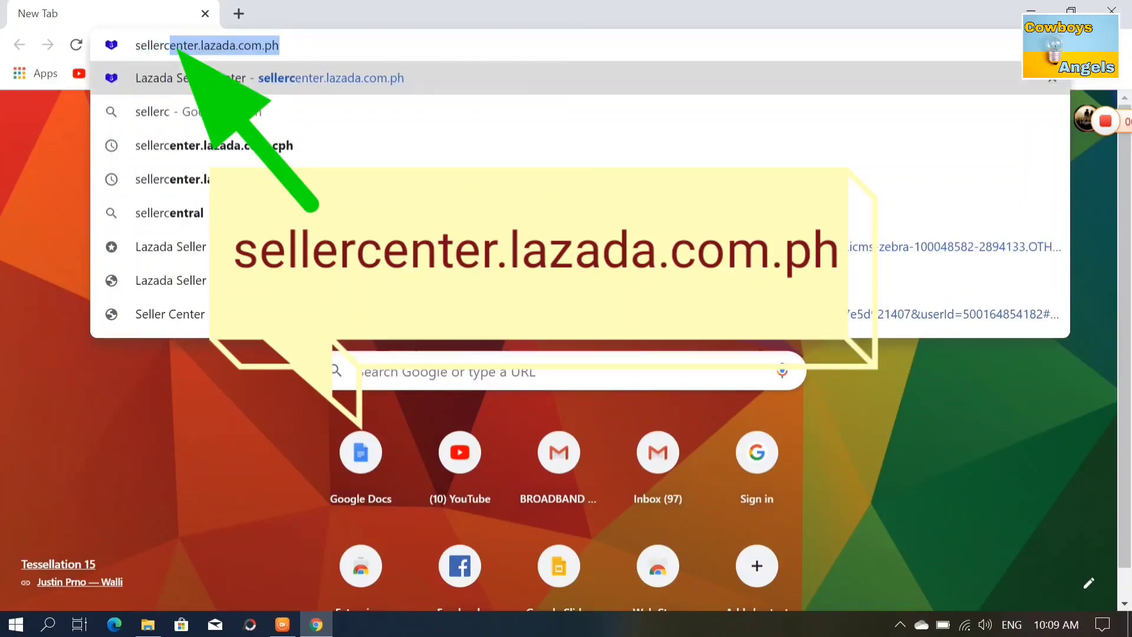
{"action": "type", "text": "enter.l"}
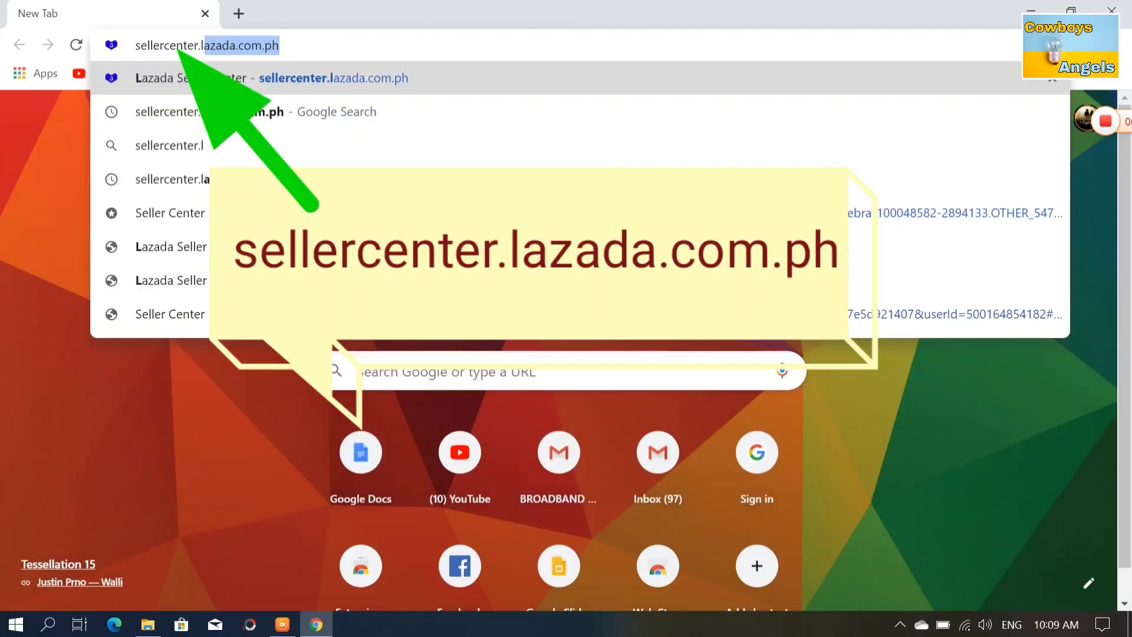
{"action": "type", "text": "azada"}
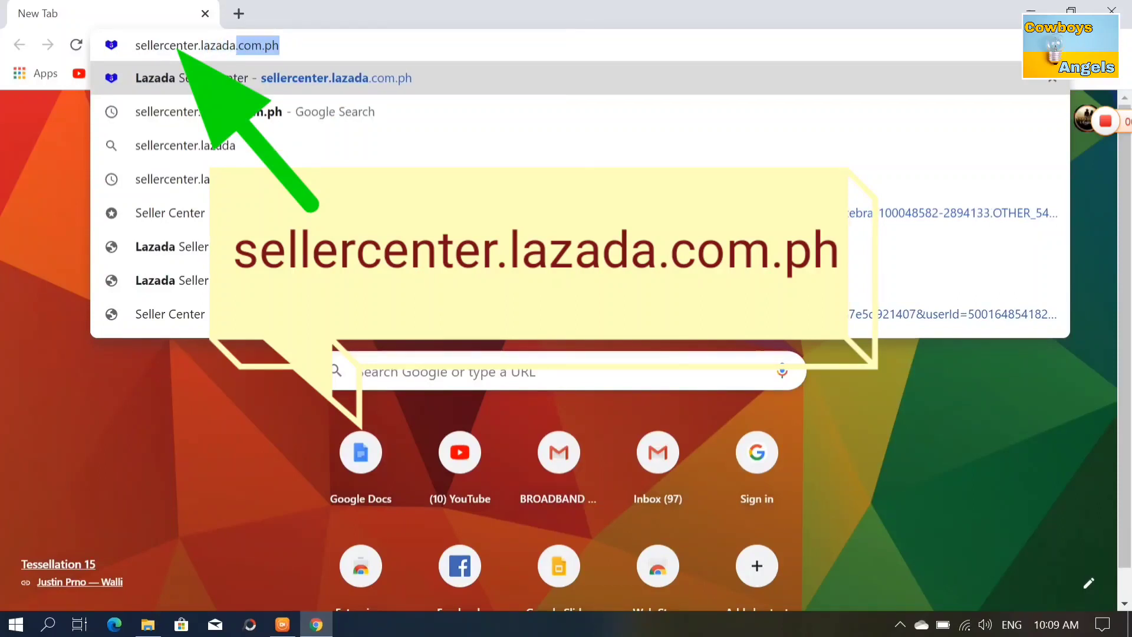
{"action": "type", "text": ".com."}
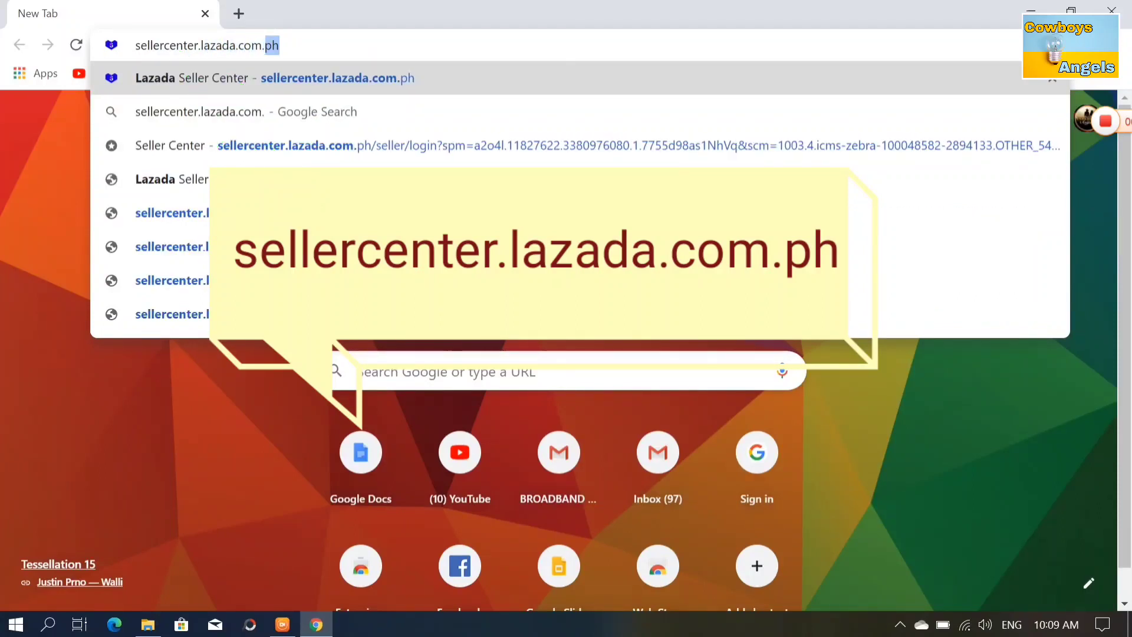
{"action": "type", "text": "ph"}
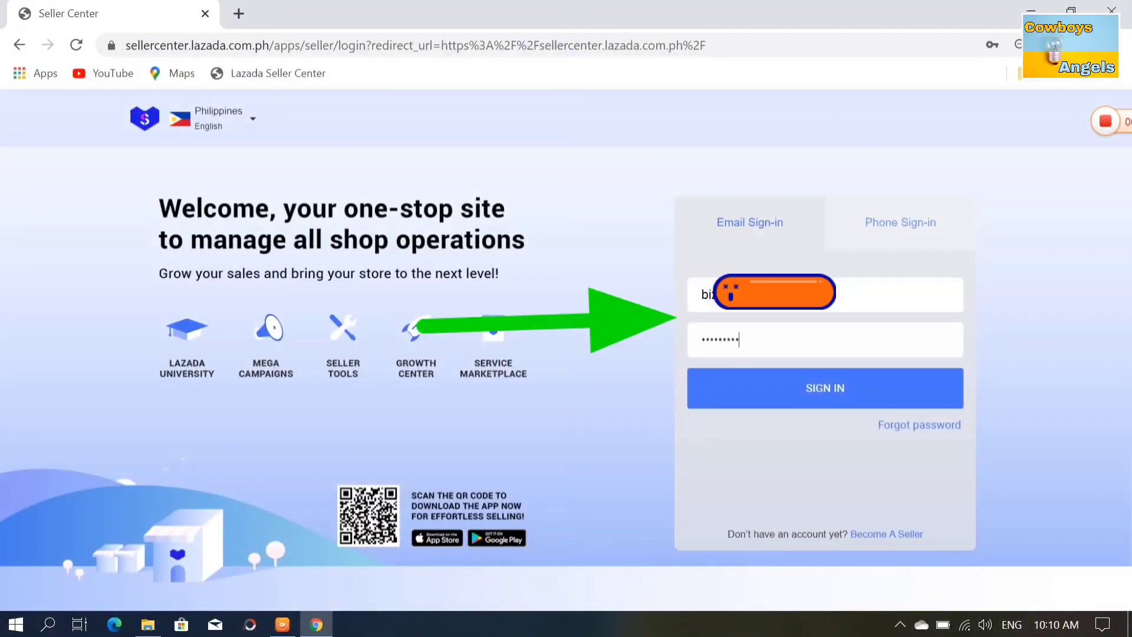
- Sign in to the Lazada seller account with the prefilled email and password
{"action": "left_click", "coordinate": [838, 393]}
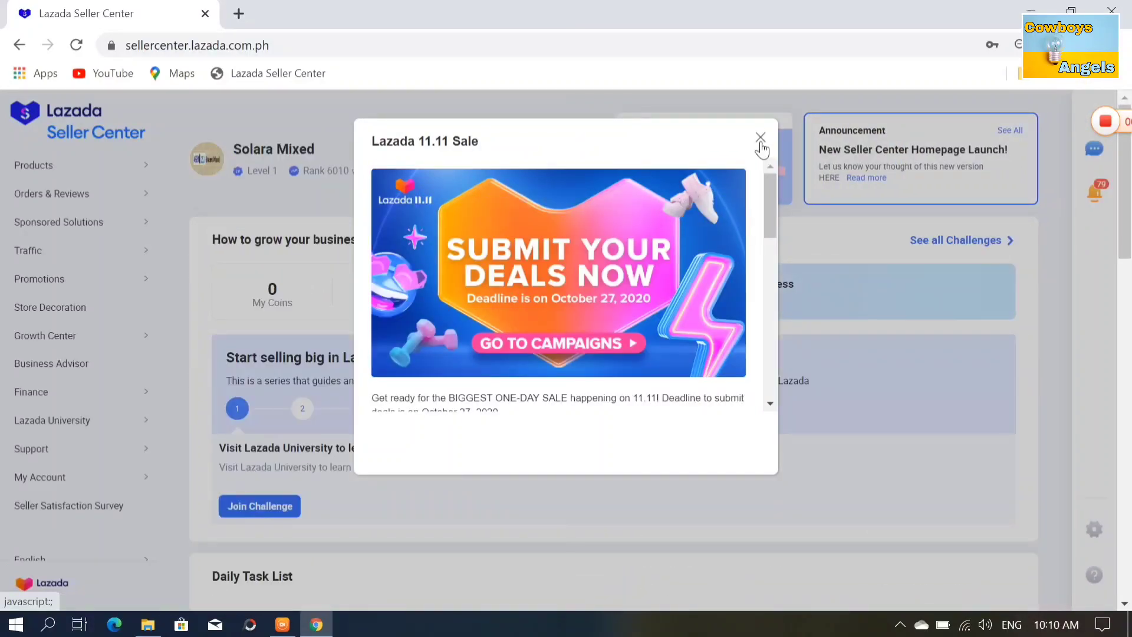
- Dismiss the 11.11 Sale popup and go to Promotions > Free Shipping
{"action": "left_click", "coordinate": [759, 141]}
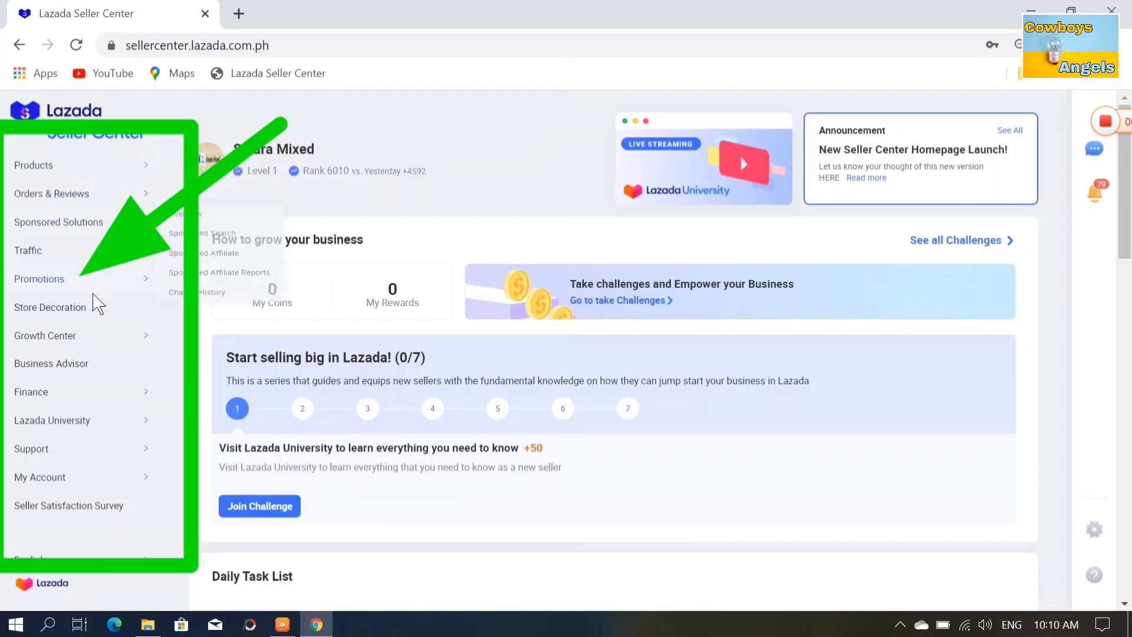
{"action": "mouse_move", "coordinate": [80, 278]}
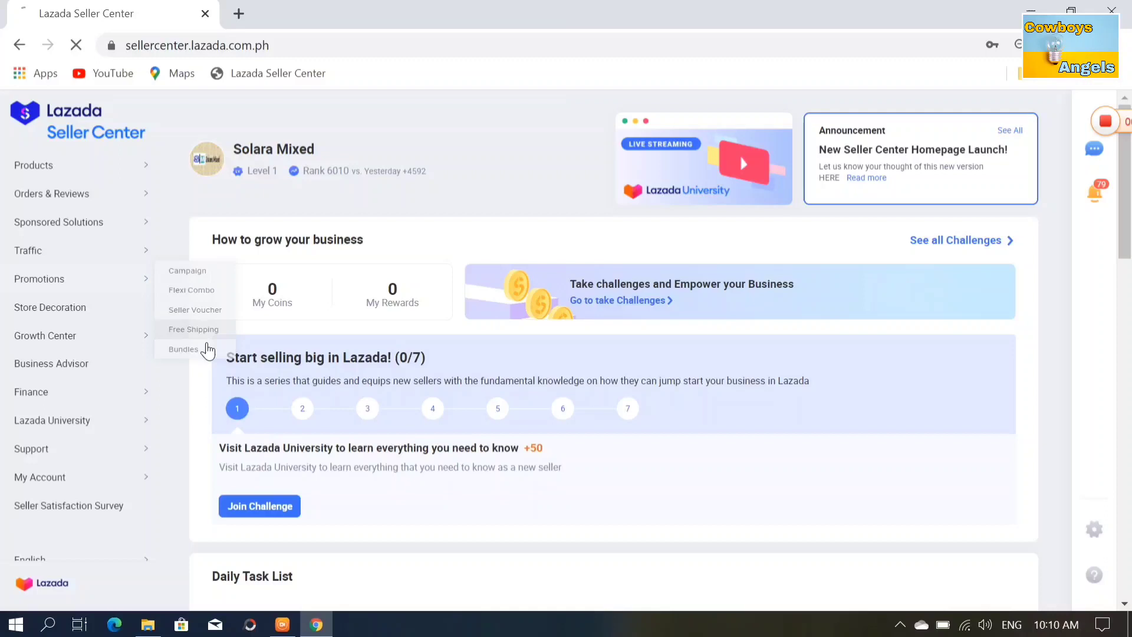
{"action": "left_click", "coordinate": [206, 351]}
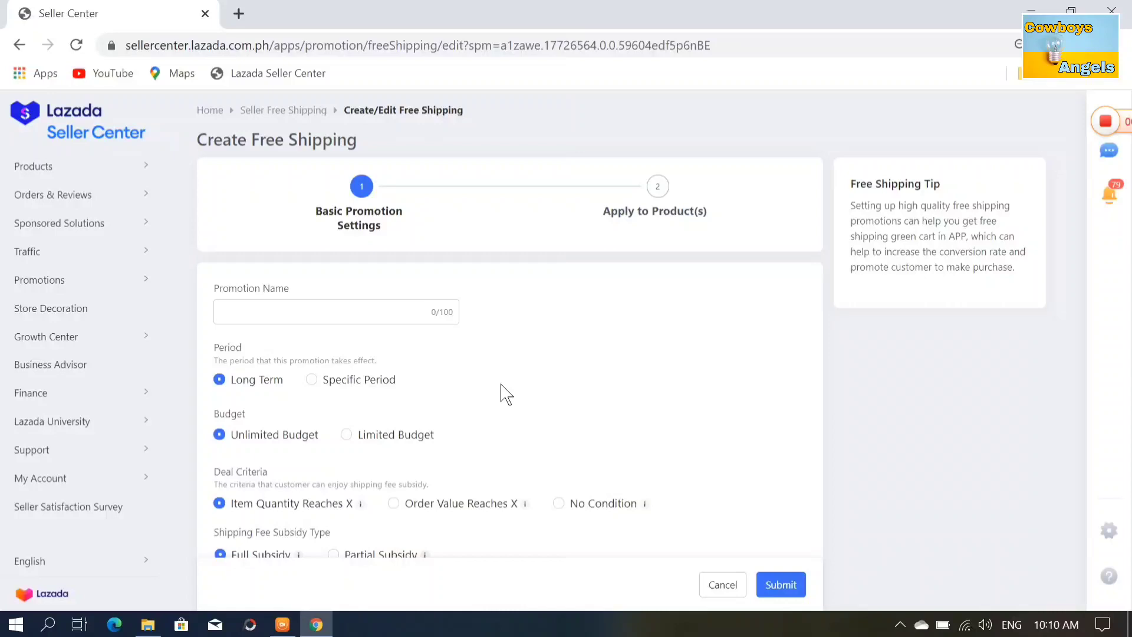
- Enter 'Inside GMA Free Shipping' as the promotion name, fixing typos
{"action": "left_click", "coordinate": [220, 311]}
{"action": "type", "text": "Inside GMA Promo"}
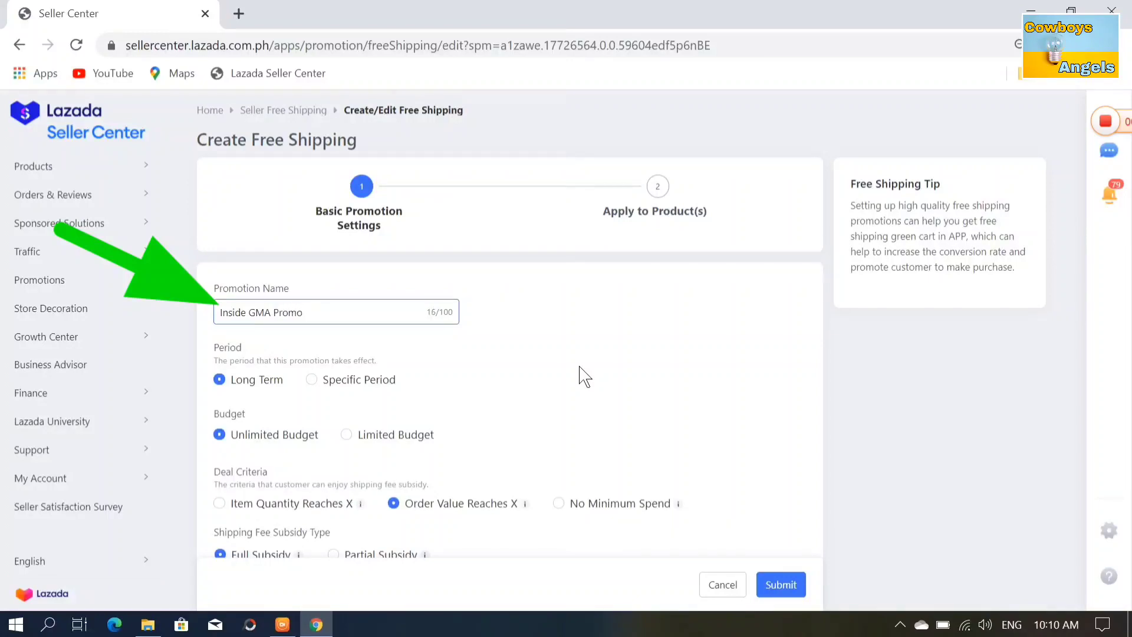
{"action": "key", "text": "BackSpace"}
{"action": "key", "text": "BackSpace"}
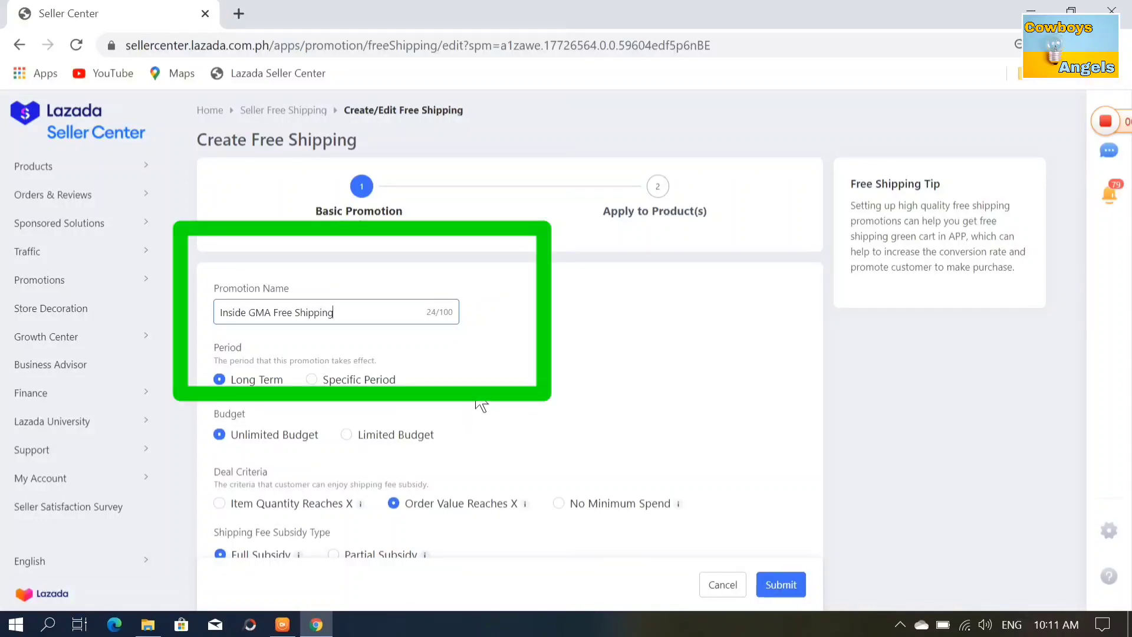
{"action": "scroll", "coordinate": [483, 406], "scroll_direction": "down", "scroll_amount": 1}
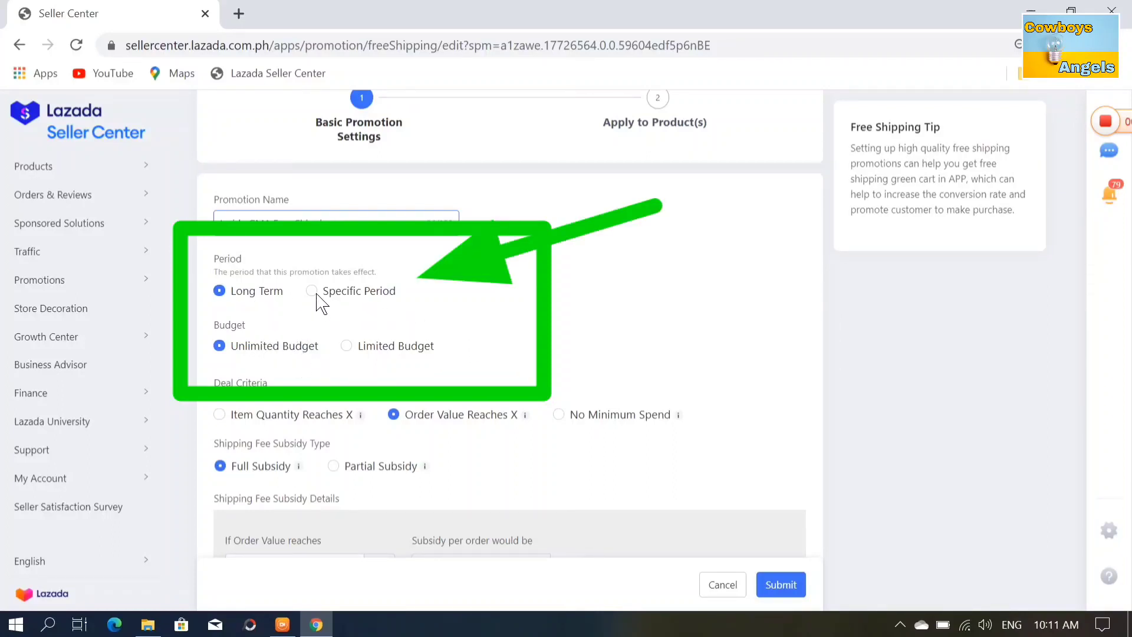
- Set a Specific Period of 2020-10-05 to 2020-10-18, then reopen it for adjustment
{"action": "left_click", "coordinate": [316, 295]}
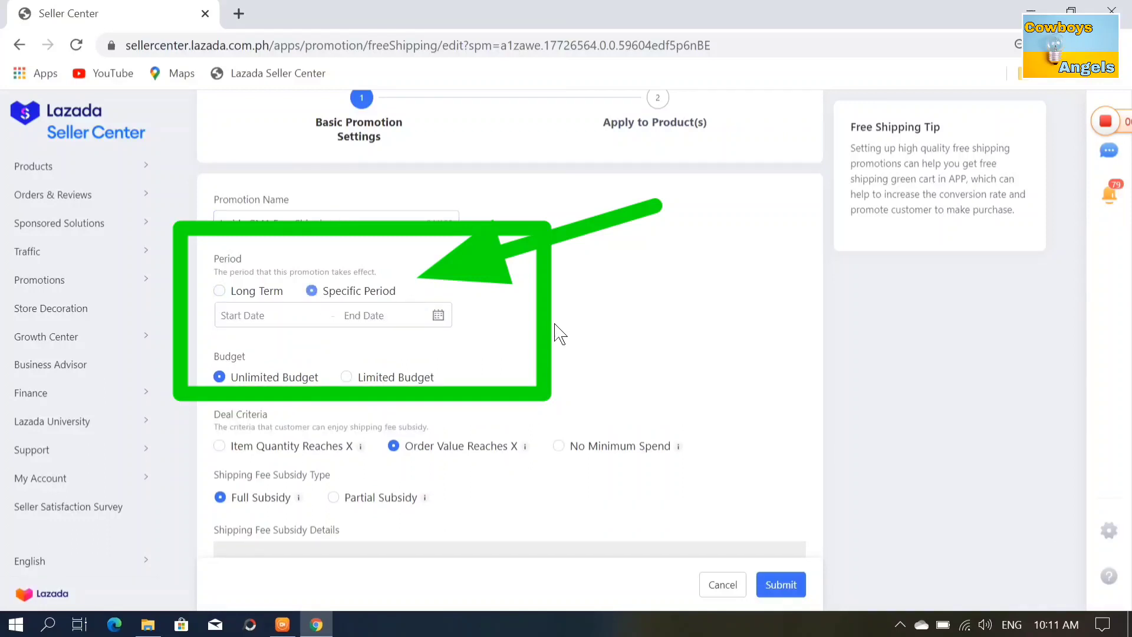
{"action": "scroll", "coordinate": [301, 349], "scroll_direction": "down", "scroll_amount": 1}
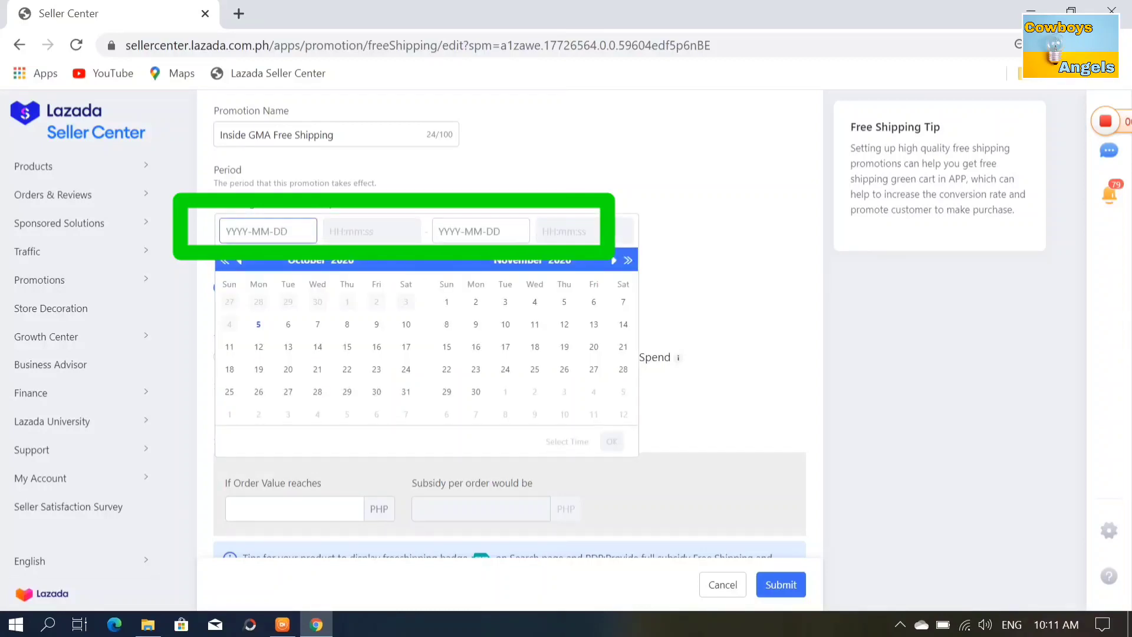
{"action": "left_click", "coordinate": [259, 326]}
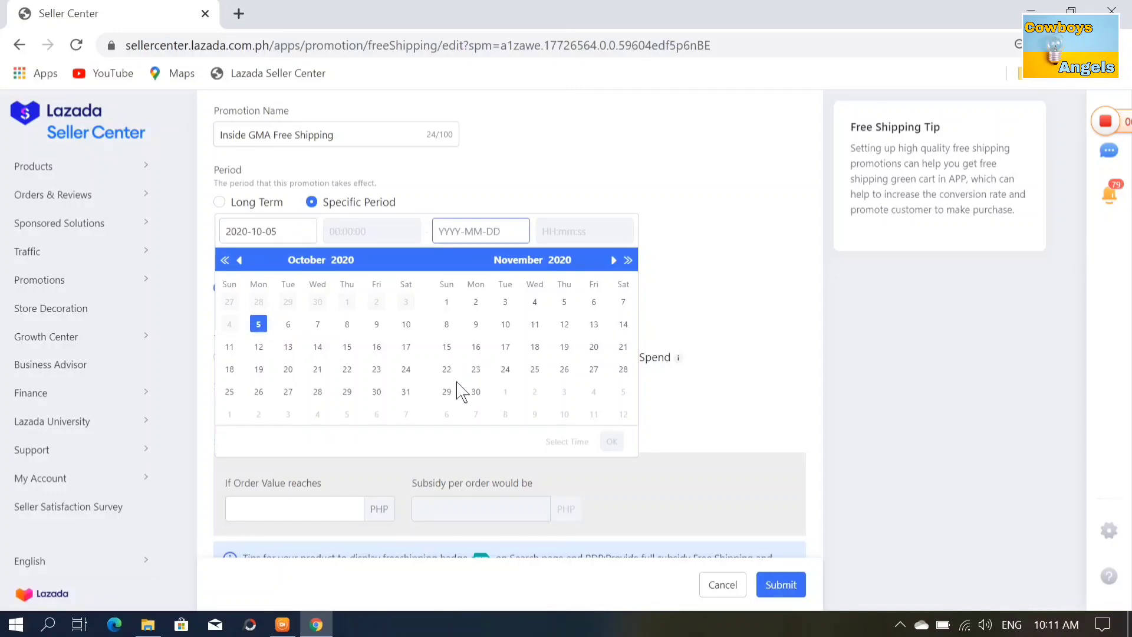
{"action": "left_click", "coordinate": [230, 370]}
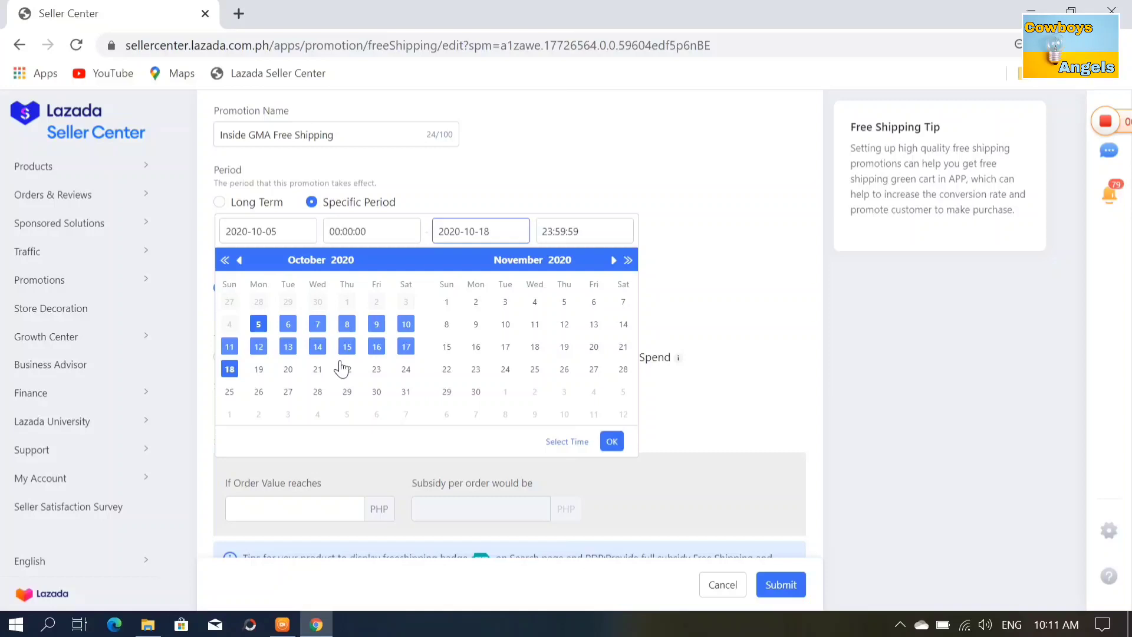
{"action": "left_click", "coordinate": [612, 442]}
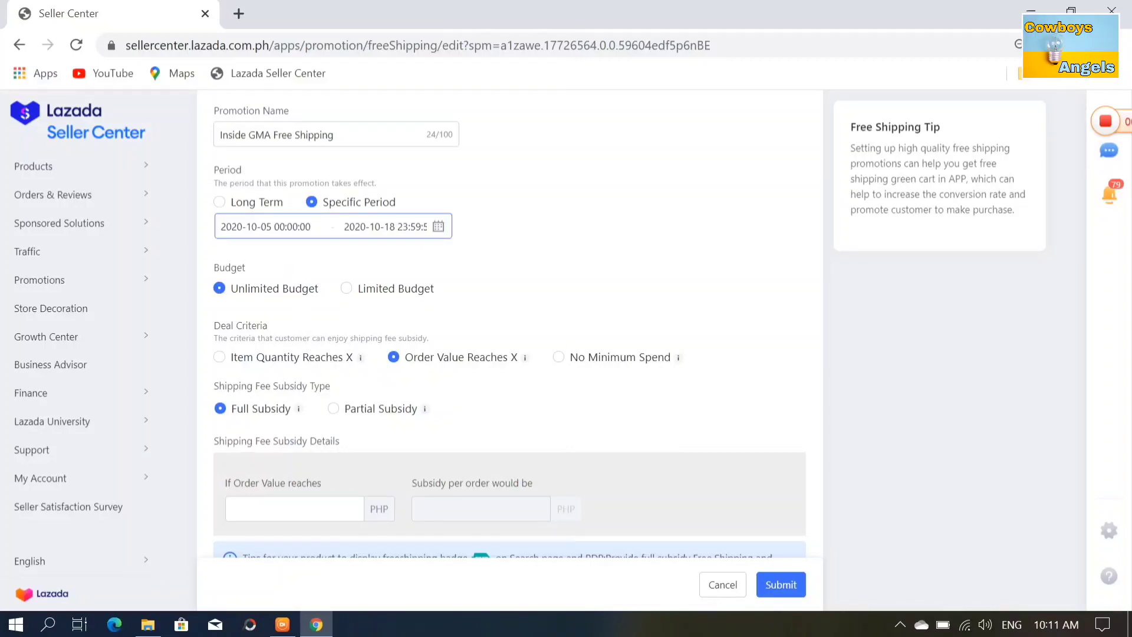
{"action": "left_click", "coordinate": [299, 226]}
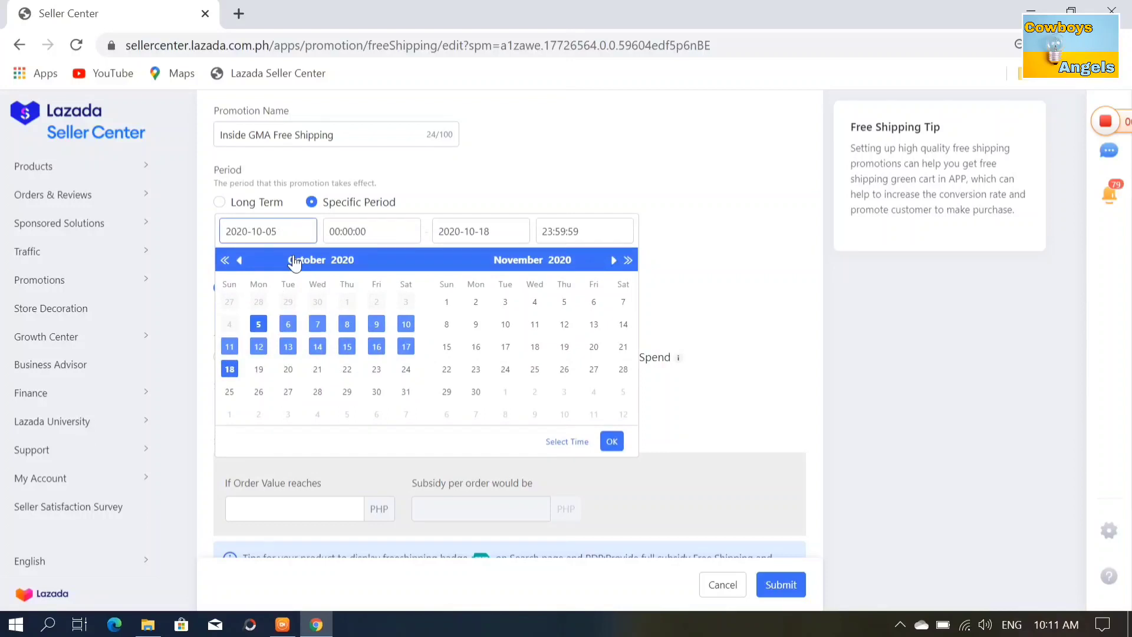
{"action": "left_click", "coordinate": [366, 231]}
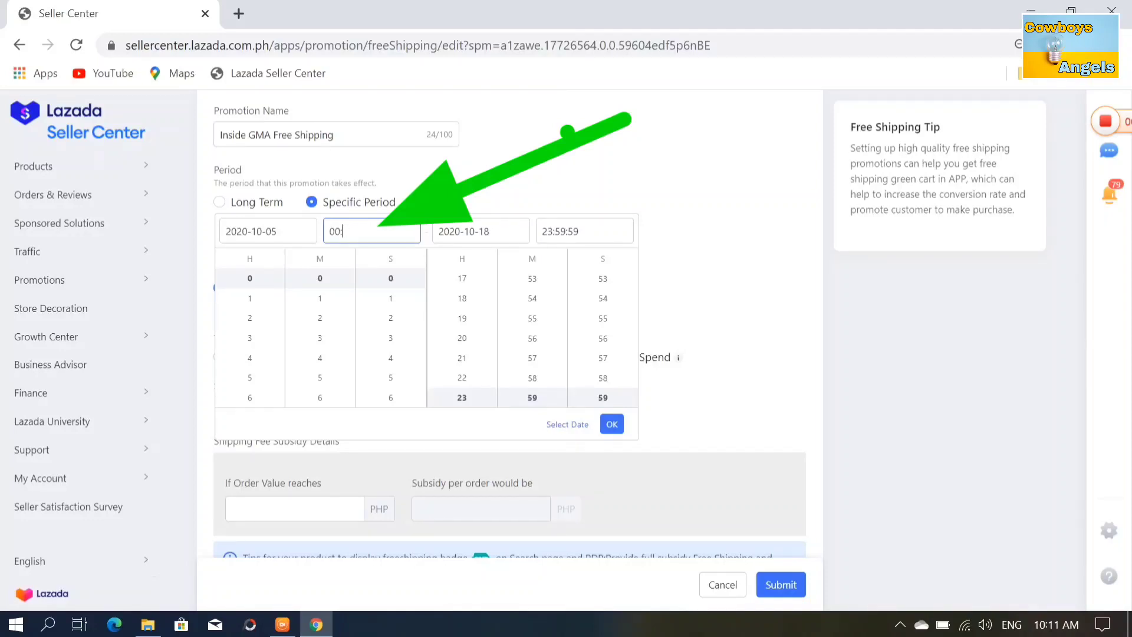
{"action": "key", "text": "BackSpace"}
{"action": "type", "text": "10:20:"}
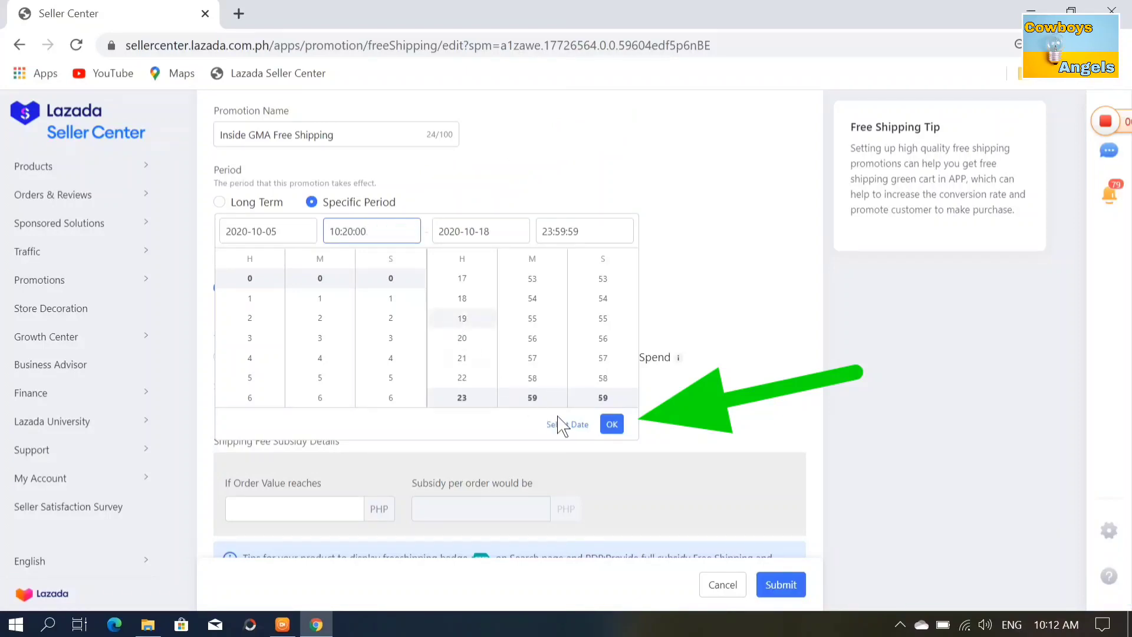
{"action": "left_click", "coordinate": [611, 425]}
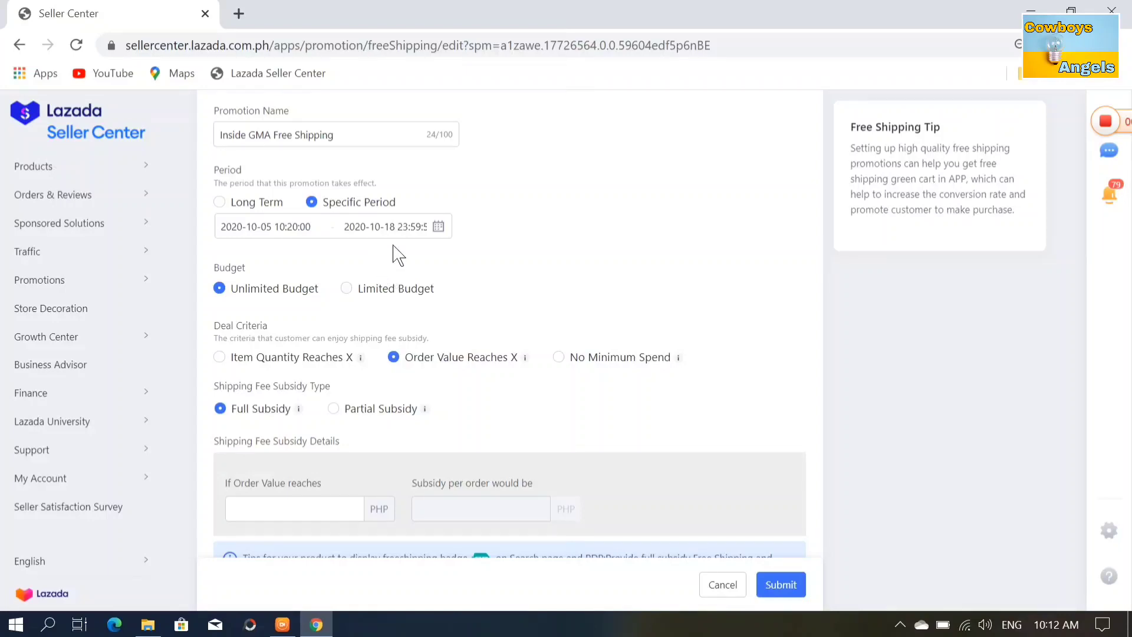
{"action": "scroll", "coordinate": [422, 321], "scroll_direction": "down", "scroll_amount": 1}
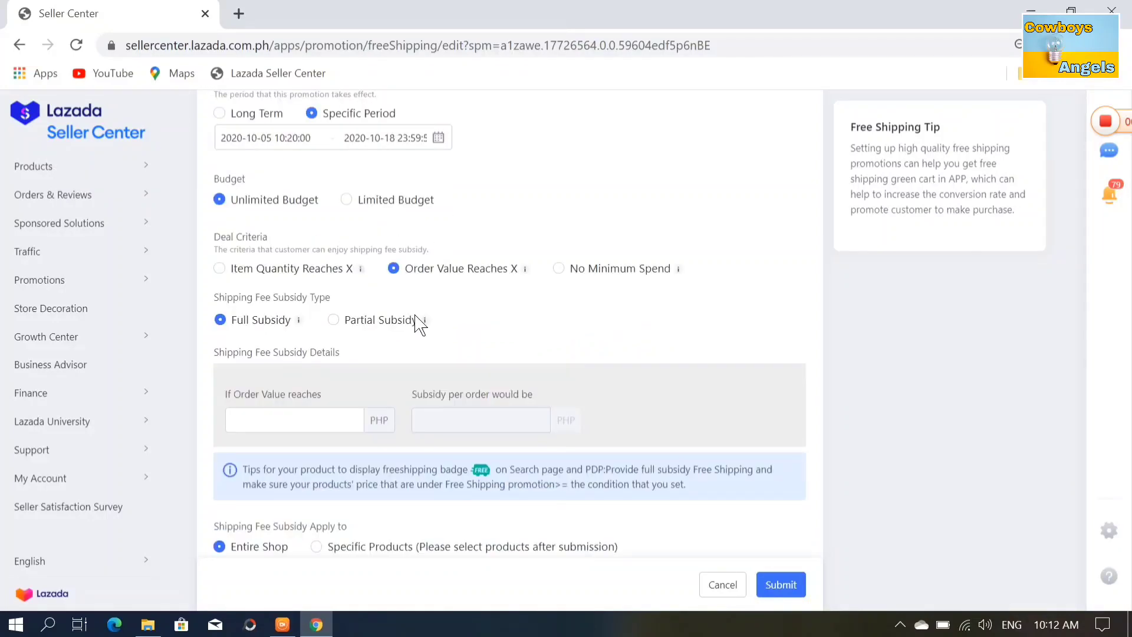
{"action": "scroll", "coordinate": [372, 323], "scroll_direction": "down", "scroll_amount": 1}
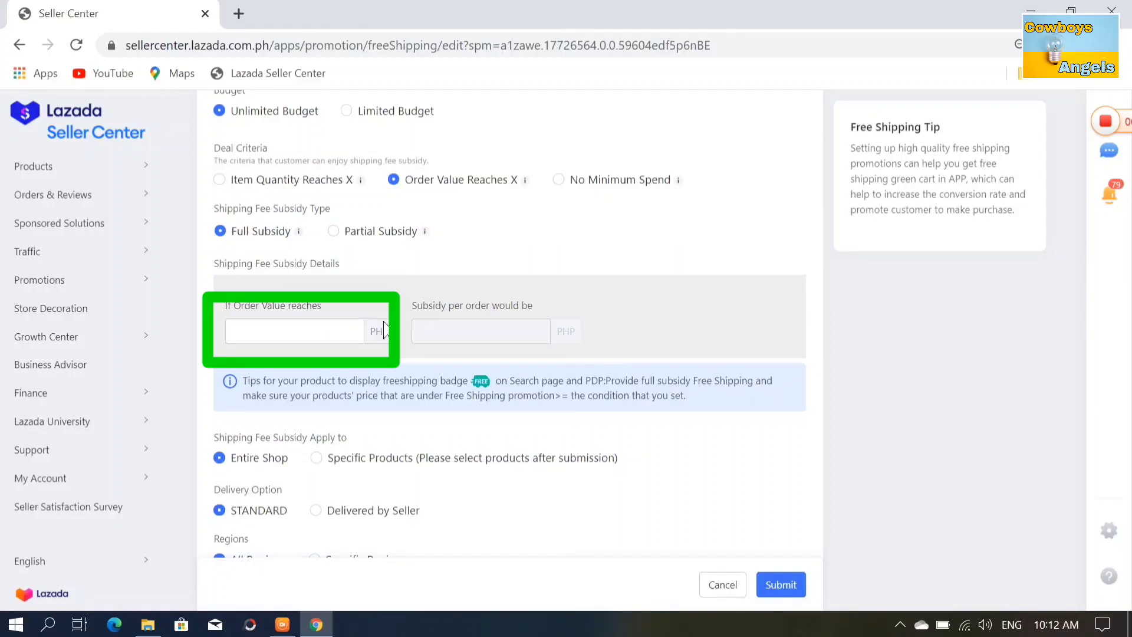
- Set the minimum order value for free shipping to 290 PHP
{"action": "left_click", "coordinate": [354, 331]}
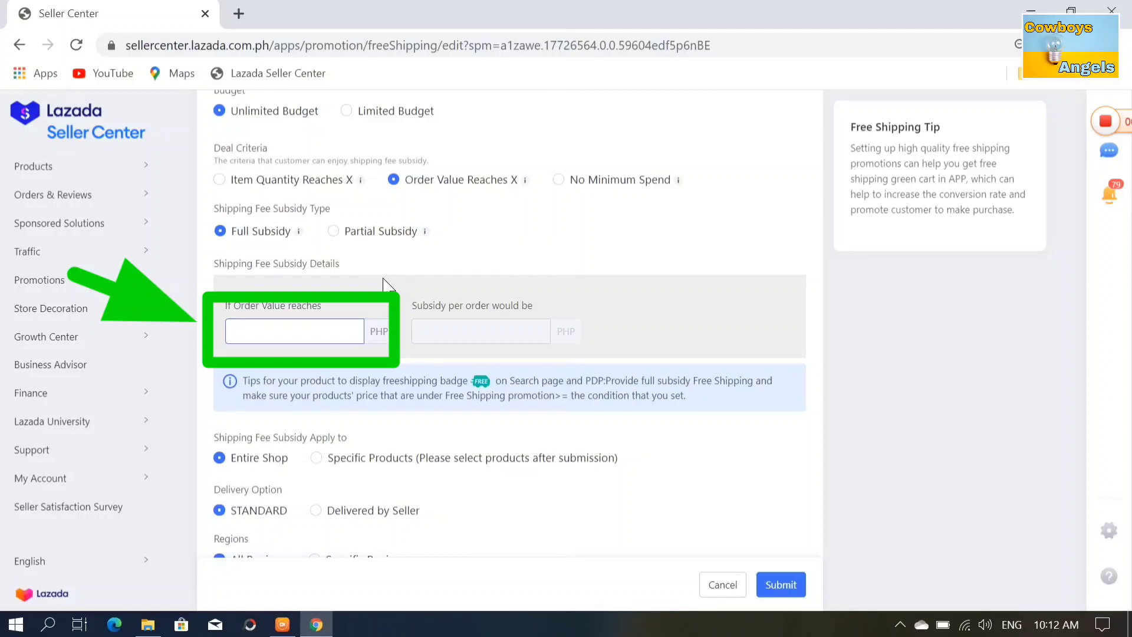
{"action": "type", "text": "290"}
{"action": "scroll", "coordinate": [428, 371], "scroll_direction": "down", "scroll_amount": 1}
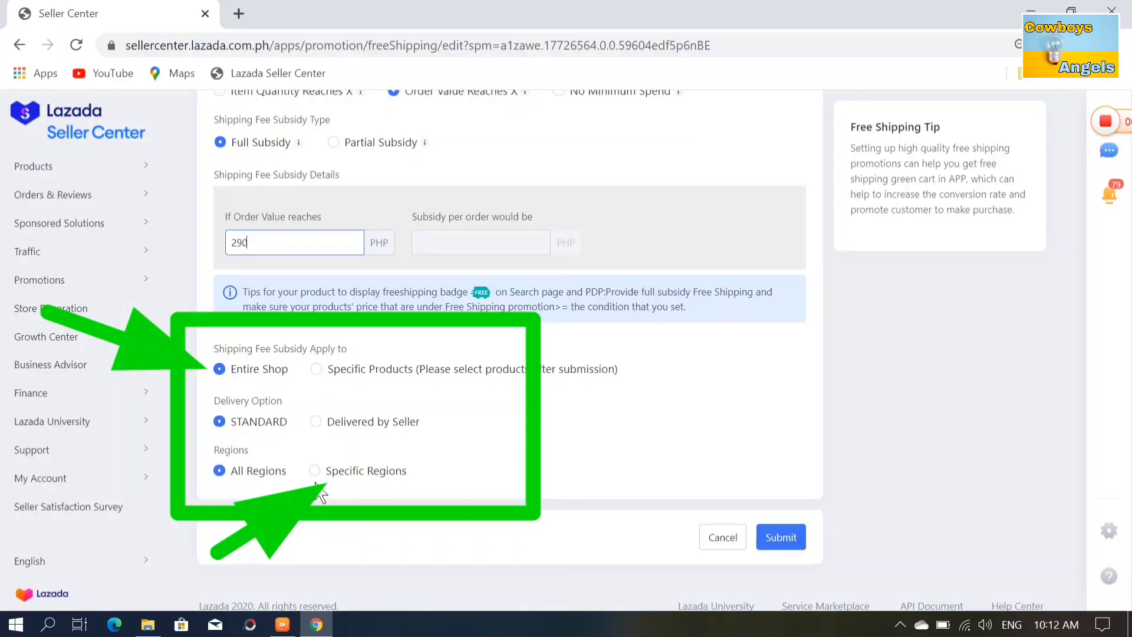
{"action": "scroll", "coordinate": [378, 398], "scroll_direction": "up", "scroll_amount": 1}
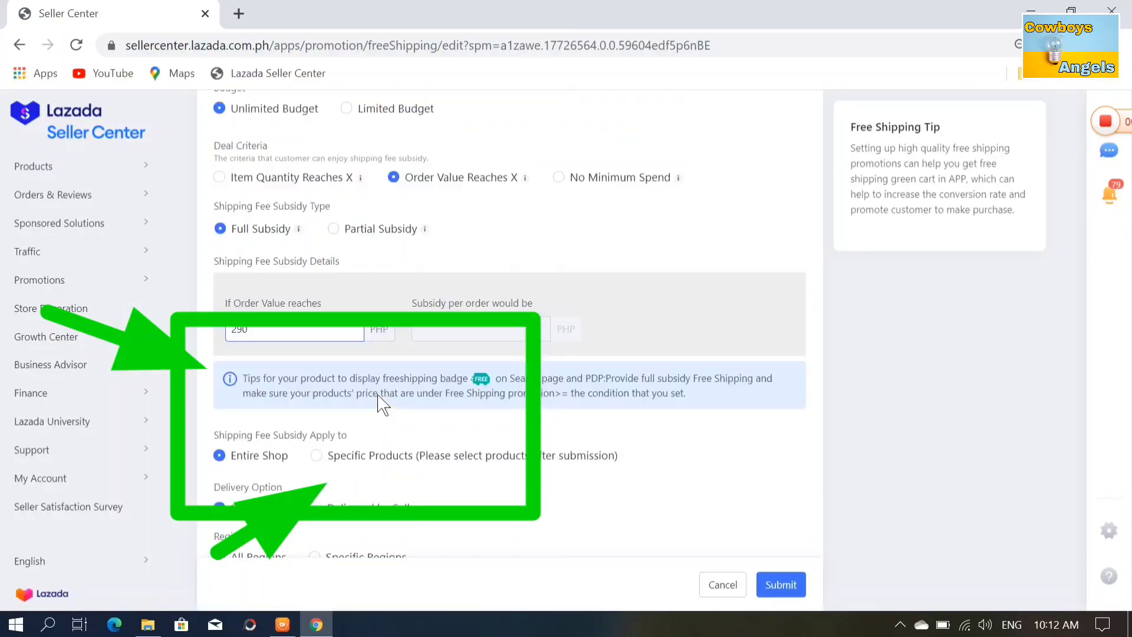
{"action": "scroll", "coordinate": [398, 482], "scroll_direction": "down", "scroll_amount": 1}
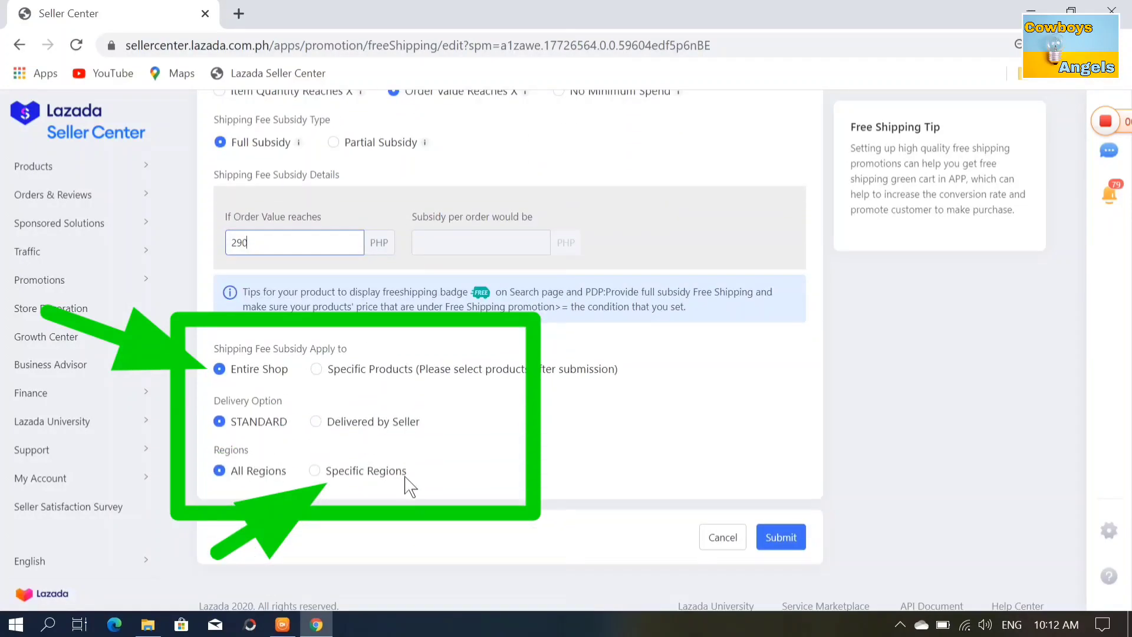
- Choose Specific Regions and remove every region tag except GMA, including LUZON, VISAYAS and MINDANAO
{"action": "left_click", "coordinate": [316, 472]}
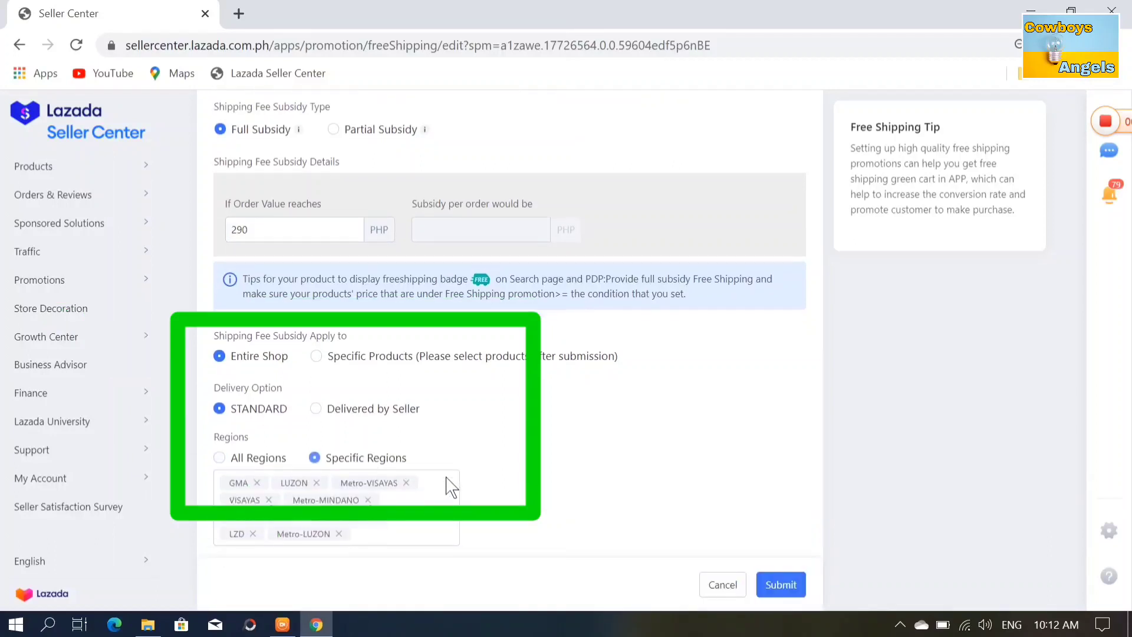
{"action": "scroll", "coordinate": [447, 487], "scroll_direction": "down", "scroll_amount": 1}
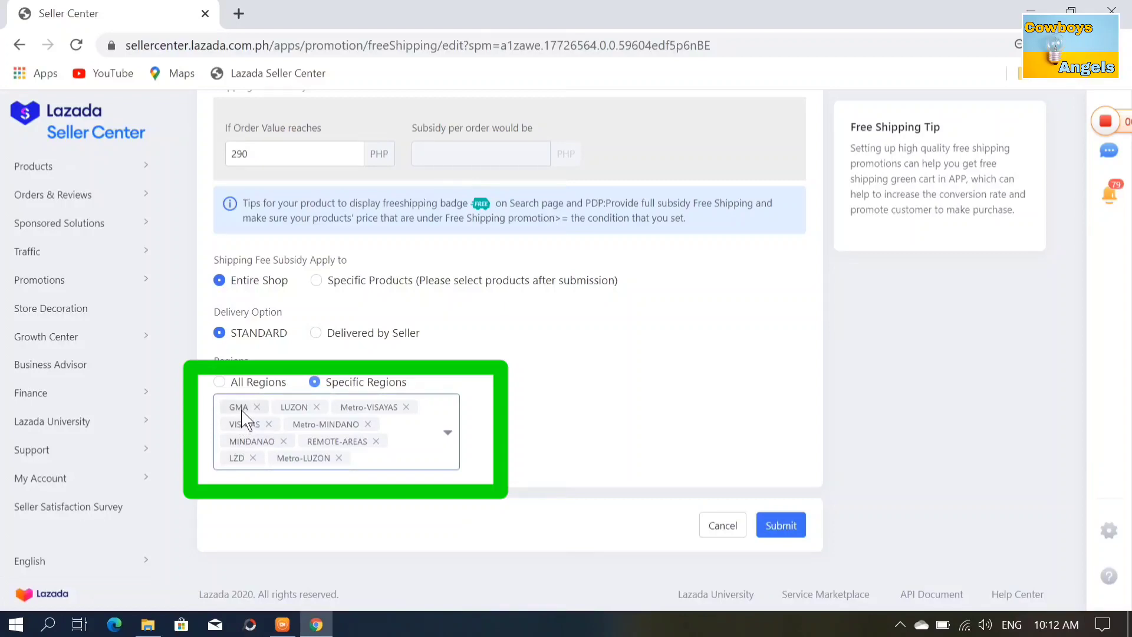
{"action": "left_click", "coordinate": [339, 458]}
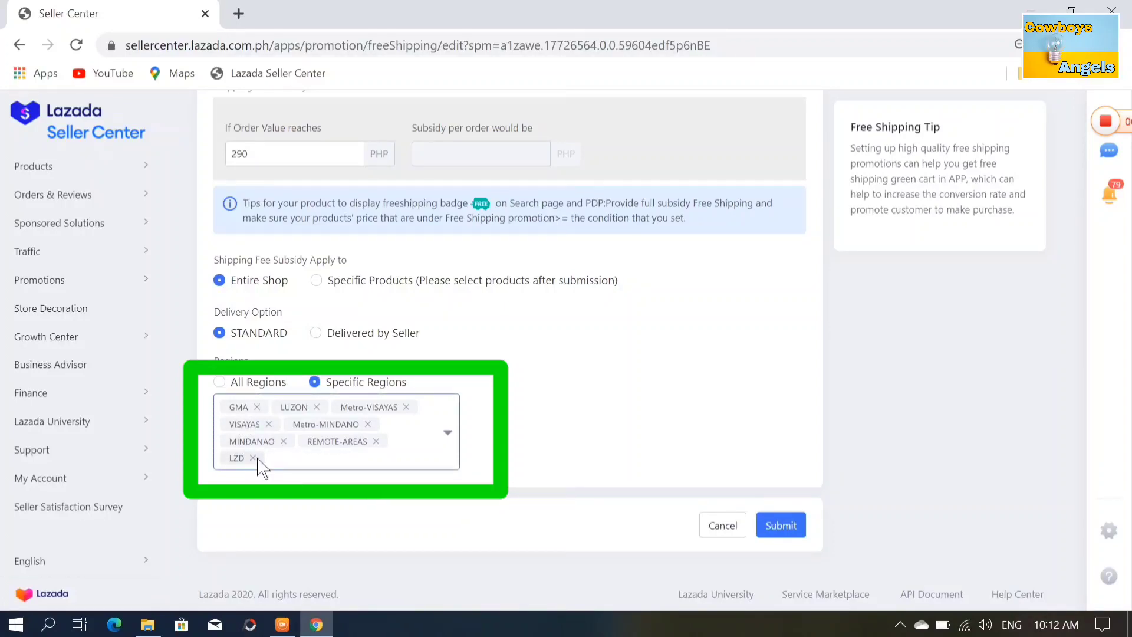
{"action": "left_click", "coordinate": [253, 458]}
{"action": "left_click", "coordinate": [376, 459]}
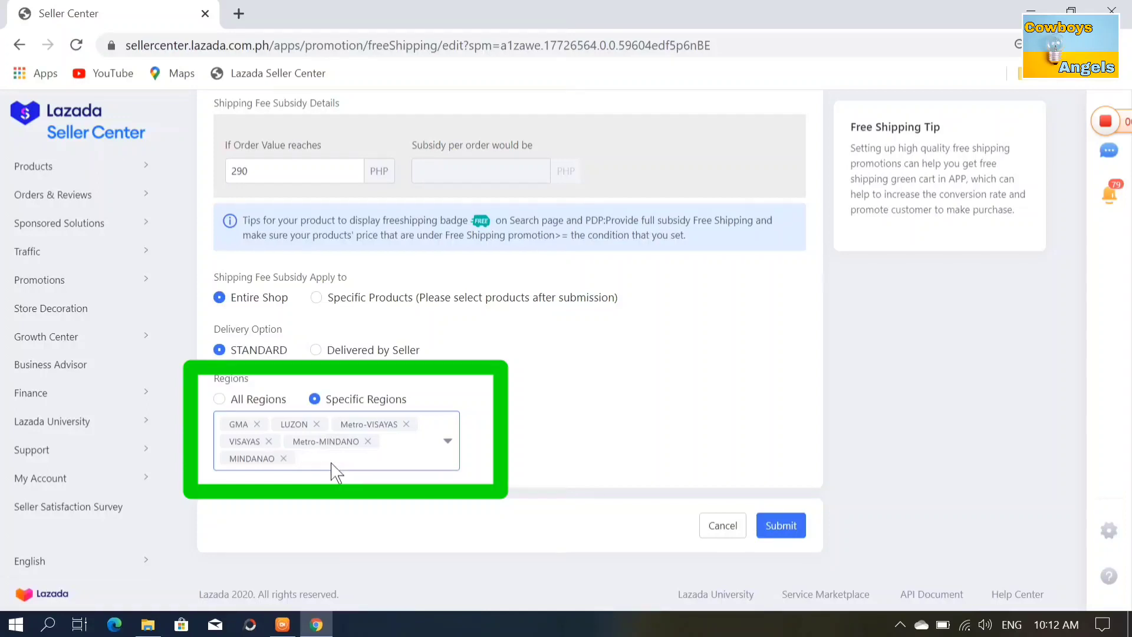
{"action": "left_click", "coordinate": [283, 459]}
{"action": "left_click", "coordinate": [366, 458]}
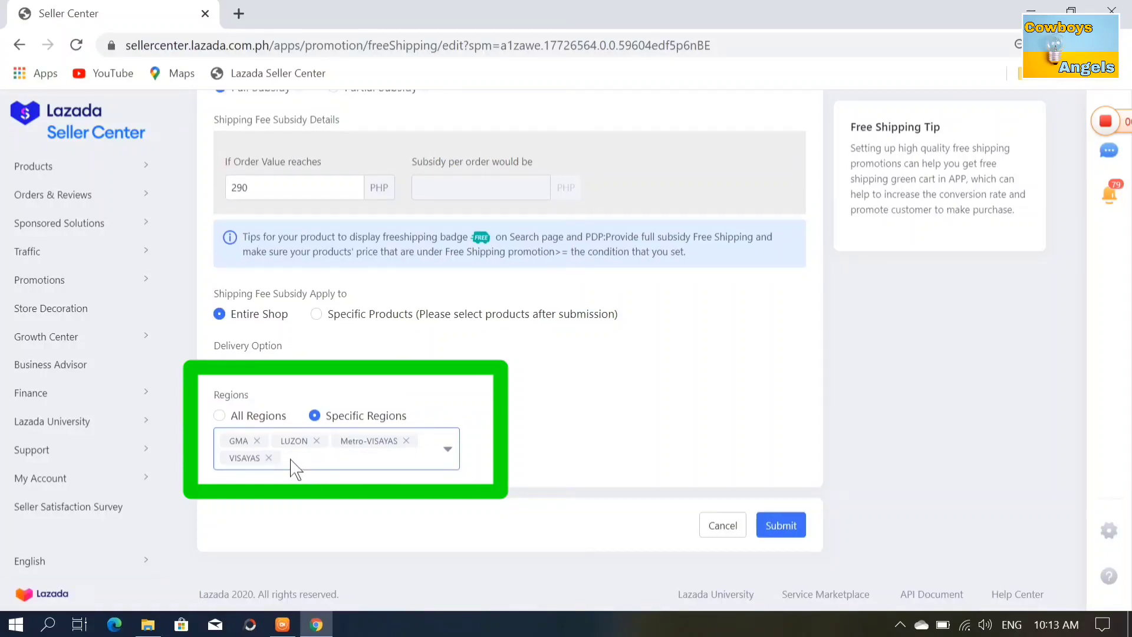
{"action": "left_click", "coordinate": [269, 460]}
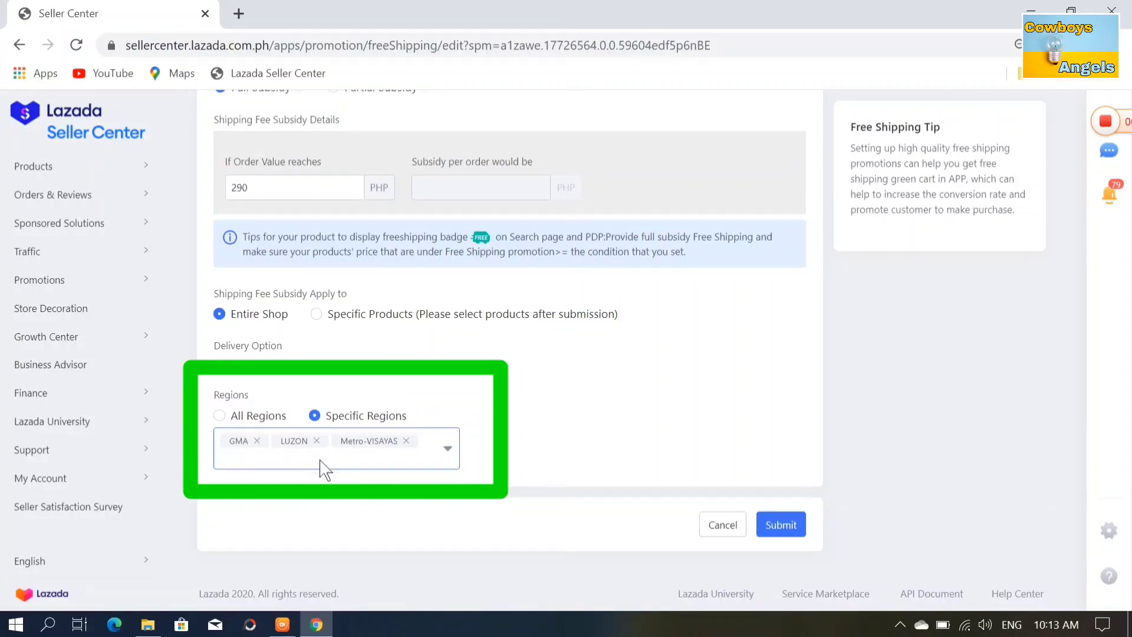
{"action": "left_click", "coordinate": [407, 442]}
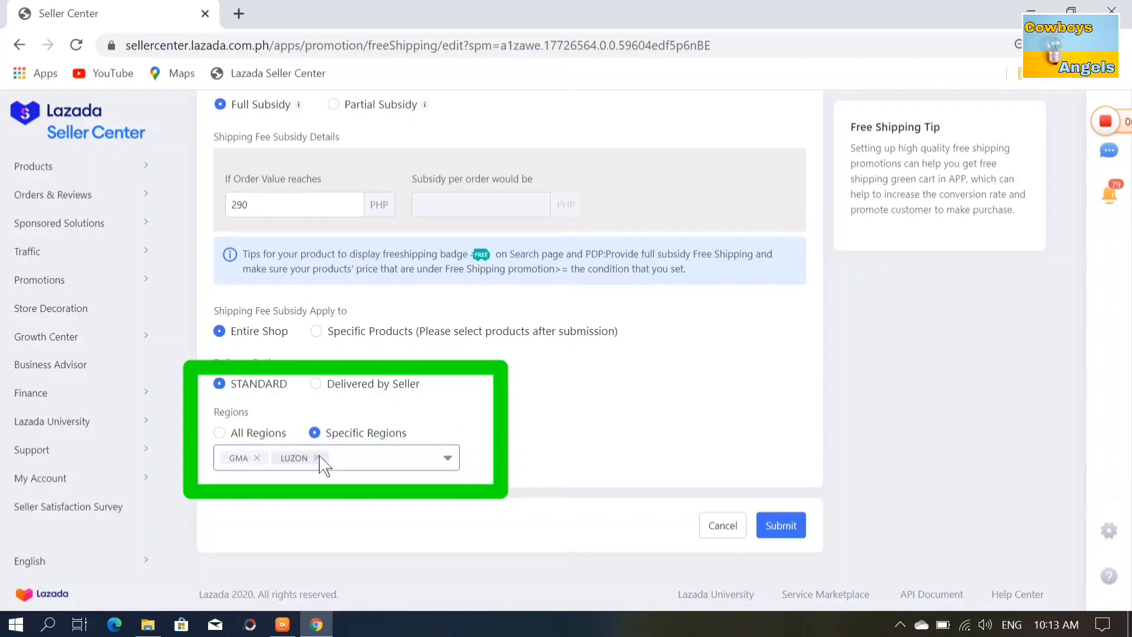
{"action": "left_click", "coordinate": [318, 458]}
- Submit the completed Inside GMA Free Shipping promotion form
{"action": "left_click", "coordinate": [782, 529]}
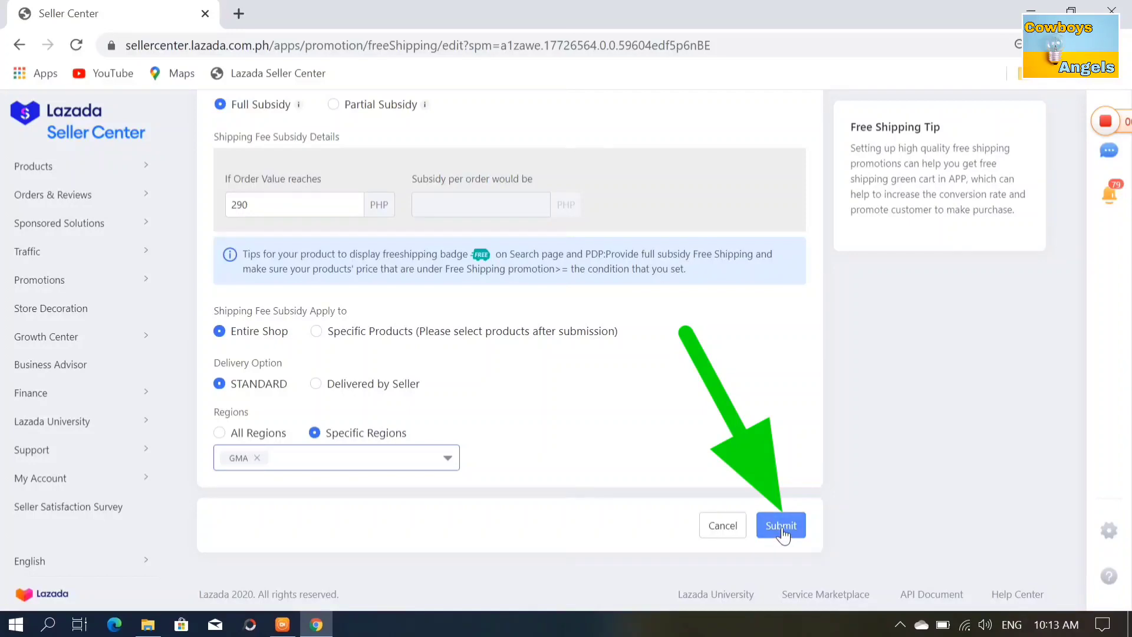